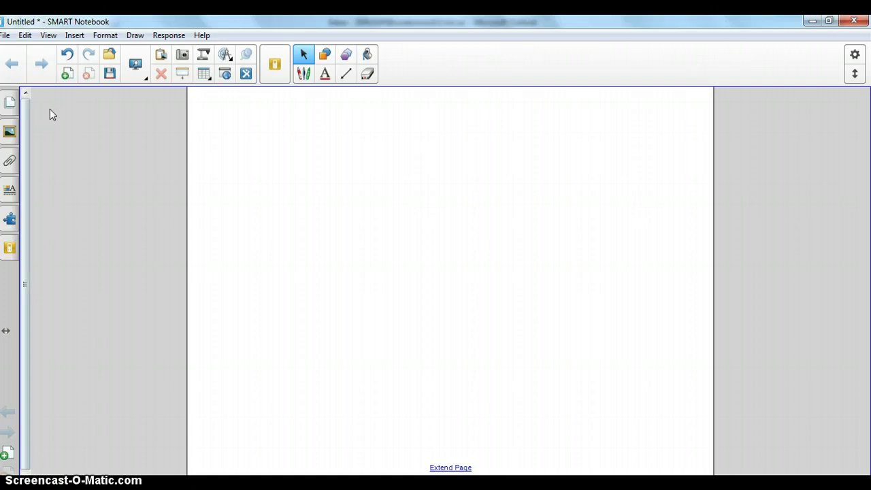
# - Browse the Gallery's Lesson Activity Toolkit 2.0 > Examples > Activities Notebook files down to Image arrange
pyautogui.click(11, 133)
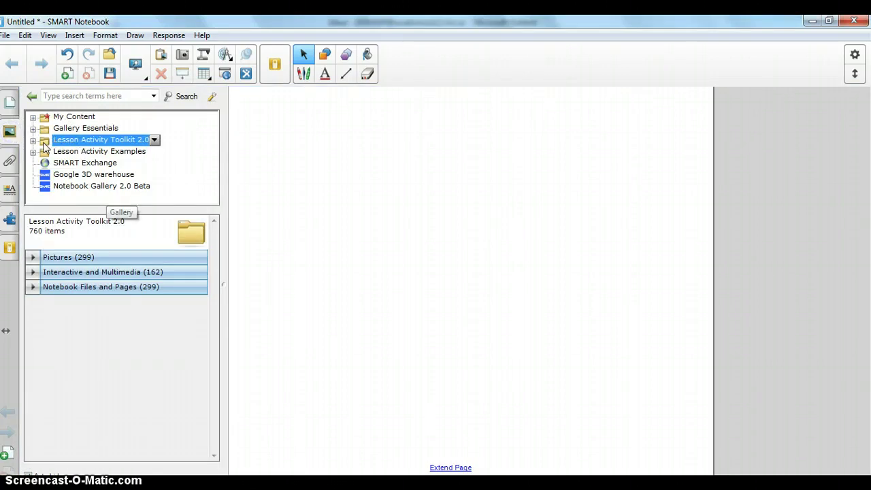
pyautogui.click(32, 141)
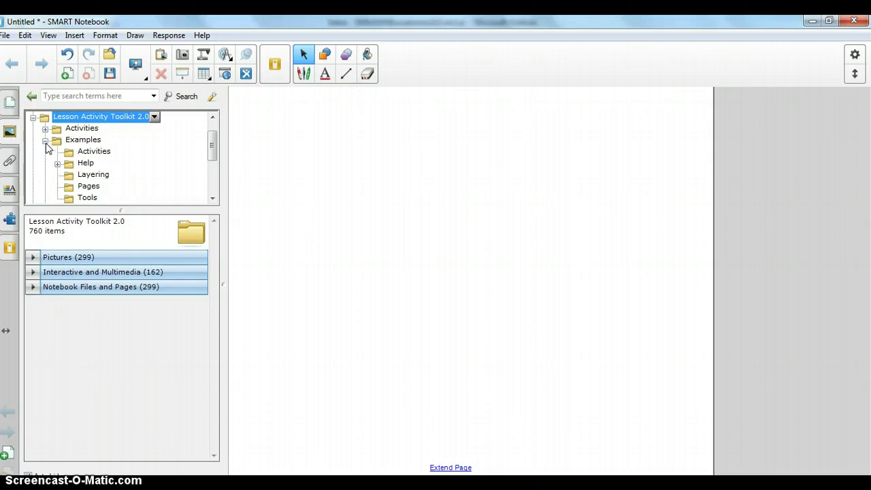
pyautogui.click(44, 140)
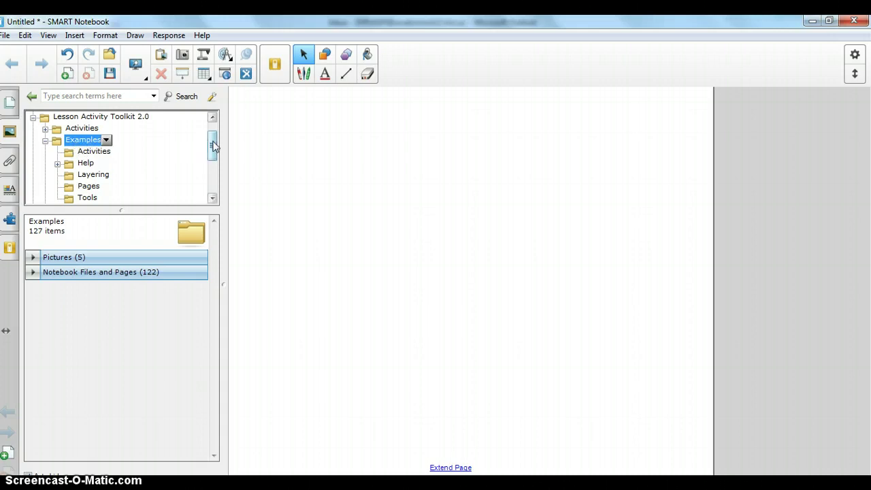
pyautogui.click(108, 154)
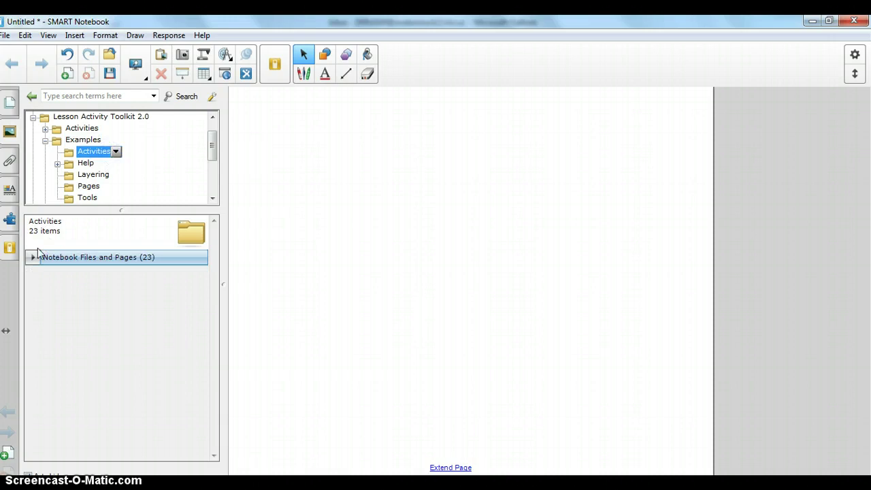
pyautogui.click(32, 259)
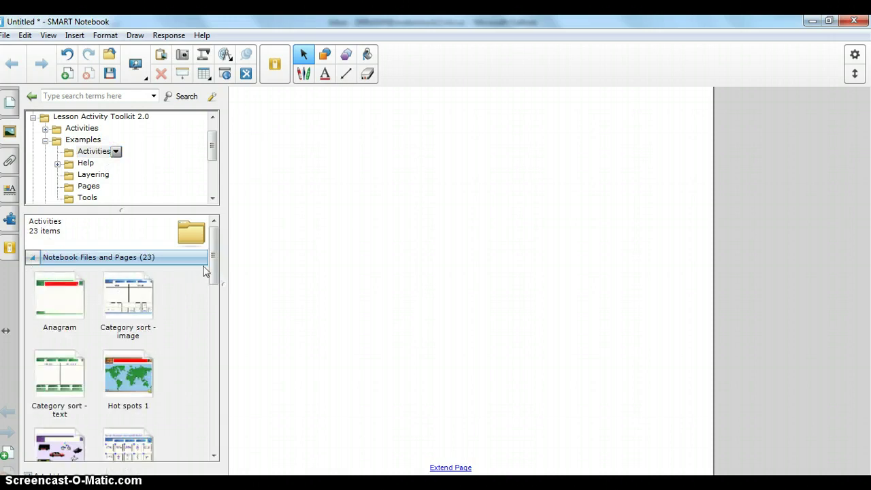
pyautogui.moveTo(214, 267); pyautogui.dragTo(215, 312)
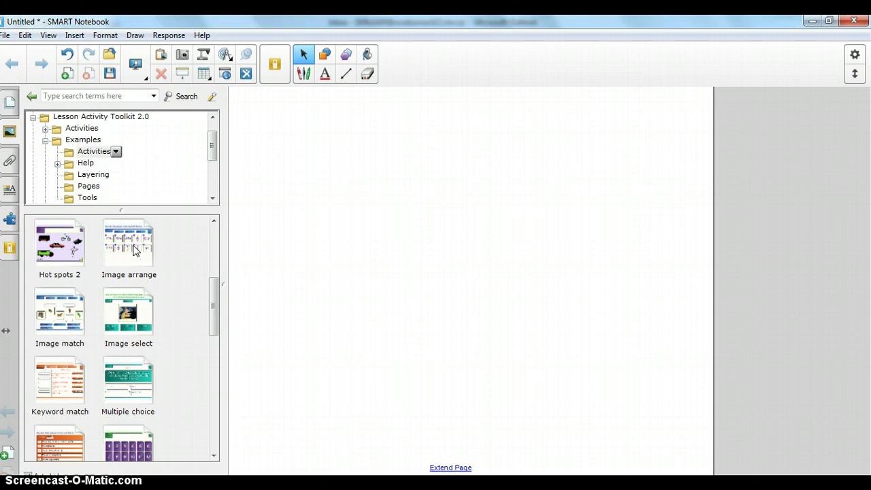
# - Place the Image arrange activity on the page, moving 2/3 to slot two and 1/2 to slot nine
pyautogui.moveTo(134, 251); pyautogui.dragTo(436, 265)
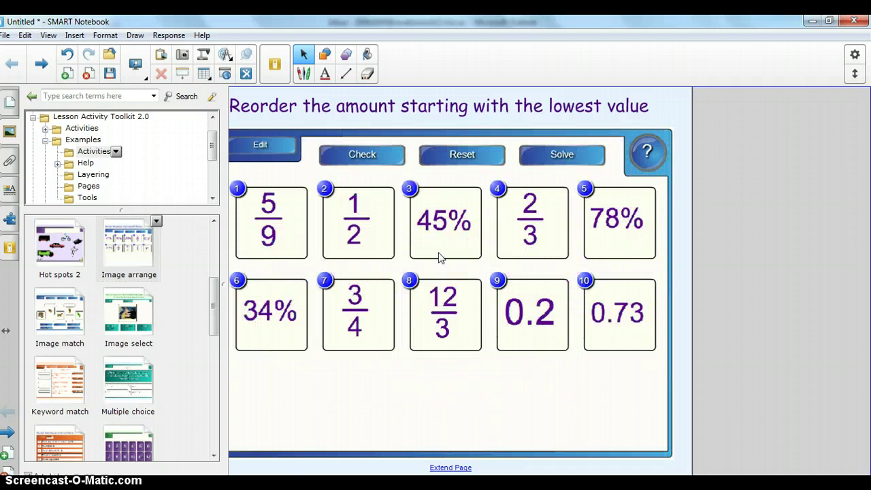
pyautogui.moveTo(544, 229); pyautogui.dragTo(357, 234)
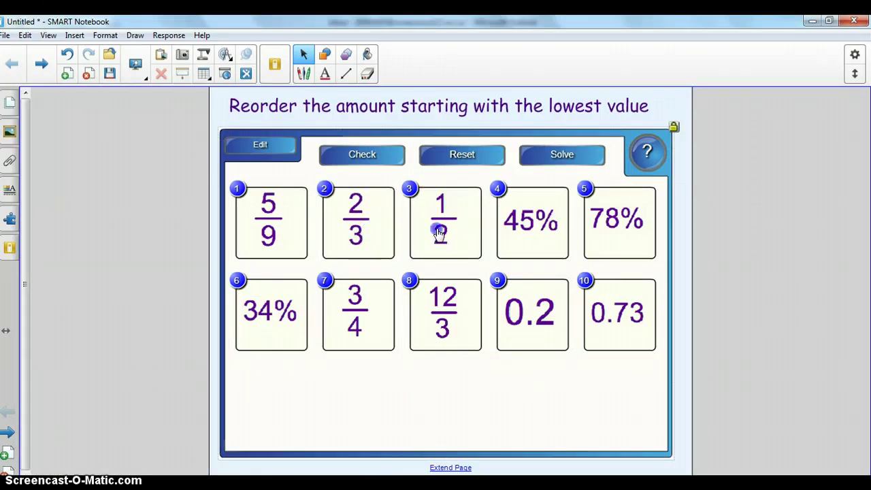
pyautogui.moveTo(440, 232); pyautogui.dragTo(519, 335)
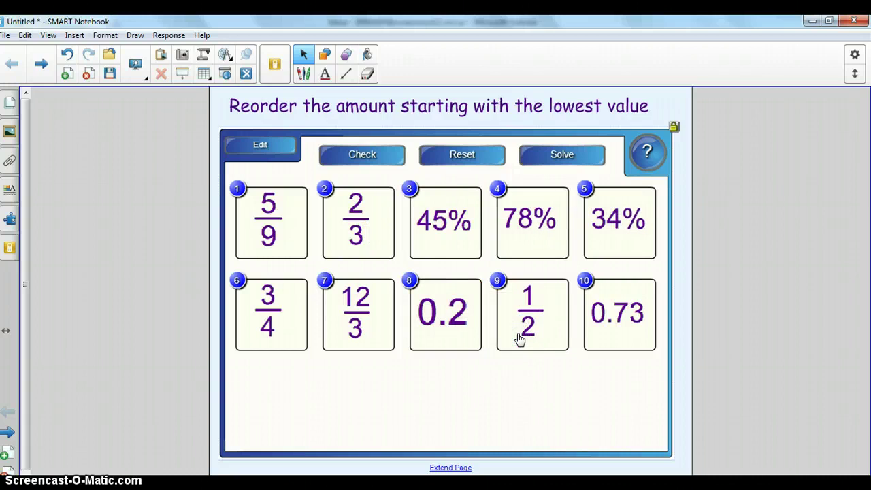
# - In edit mode, extend the page and search the Gallery for 'numbers'
pyautogui.click(262, 146)
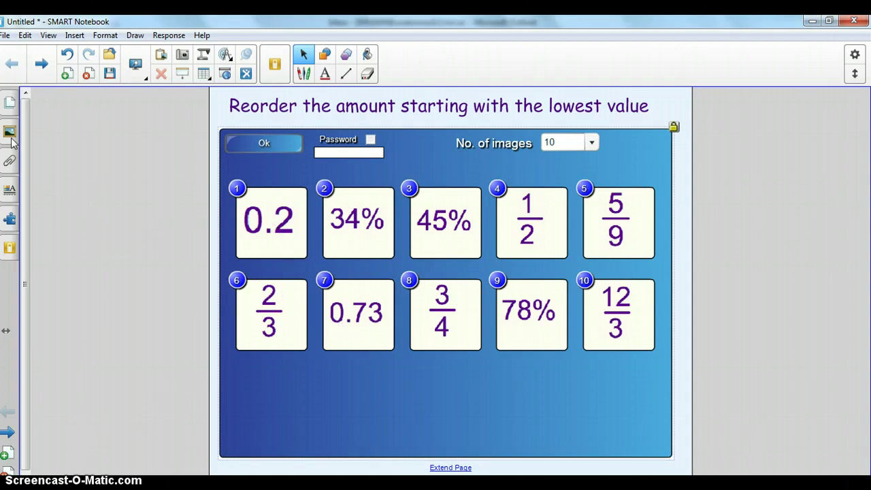
pyautogui.click(452, 468)
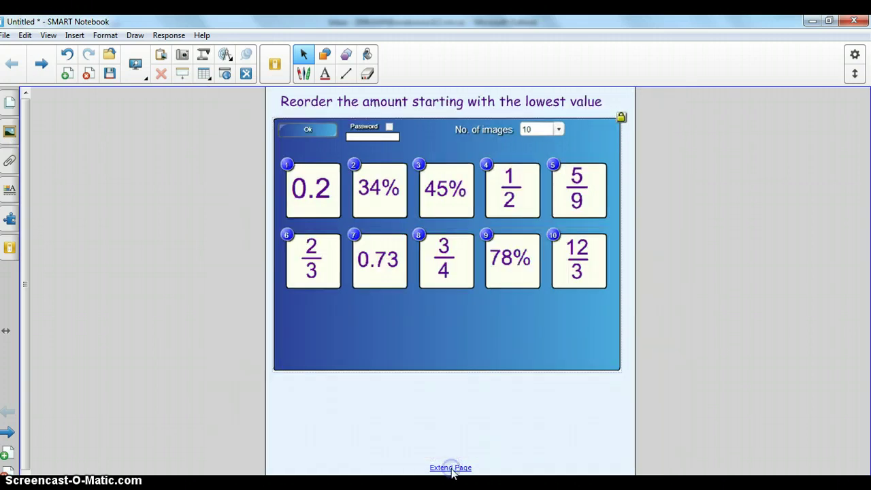
pyautogui.click(10, 130)
pyautogui.click(89, 96)
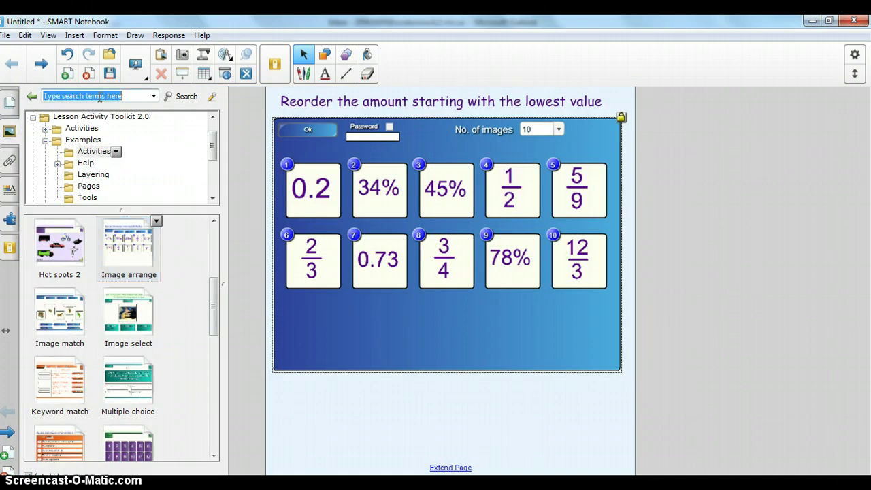
pyautogui.write('numbers')
pyautogui.press('Return')
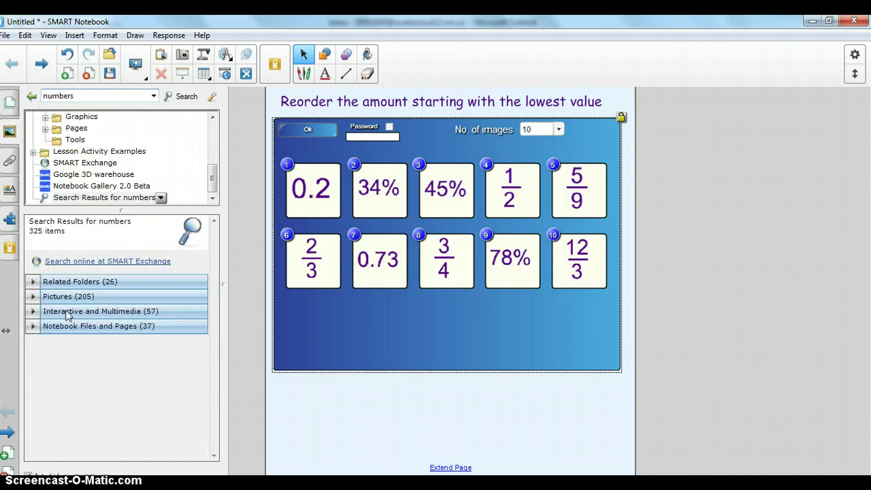
# - Replace the 0.2 and 0.73 cards with the red 1 picture, keeping 10 images
pyautogui.click(32, 297)
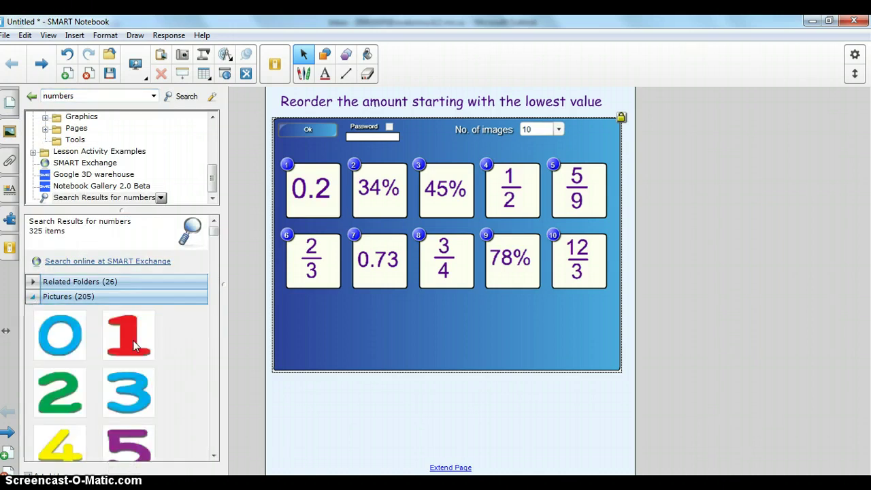
pyautogui.moveTo(129, 337); pyautogui.dragTo(381, 338)
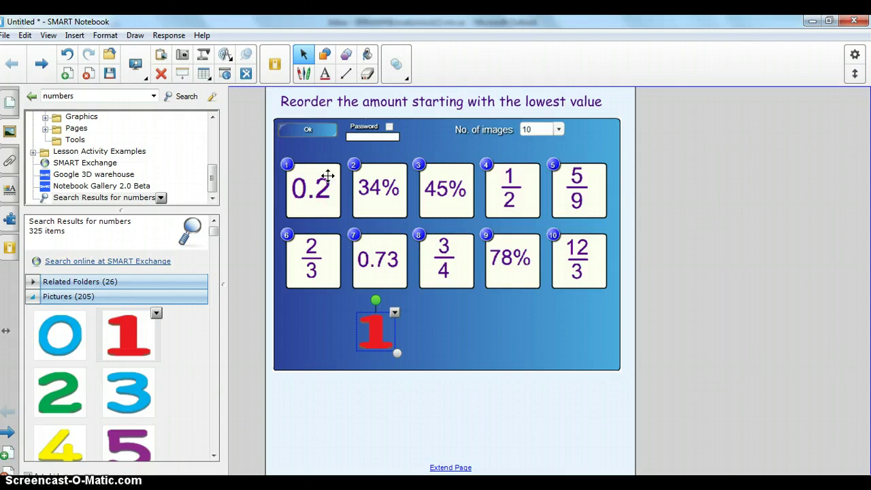
pyautogui.moveTo(379, 334); pyautogui.dragTo(318, 186)
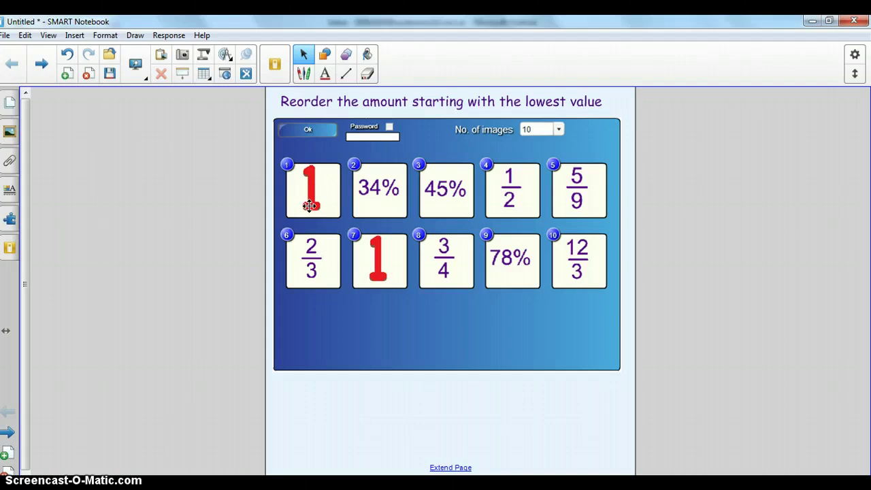
pyautogui.click(559, 130)
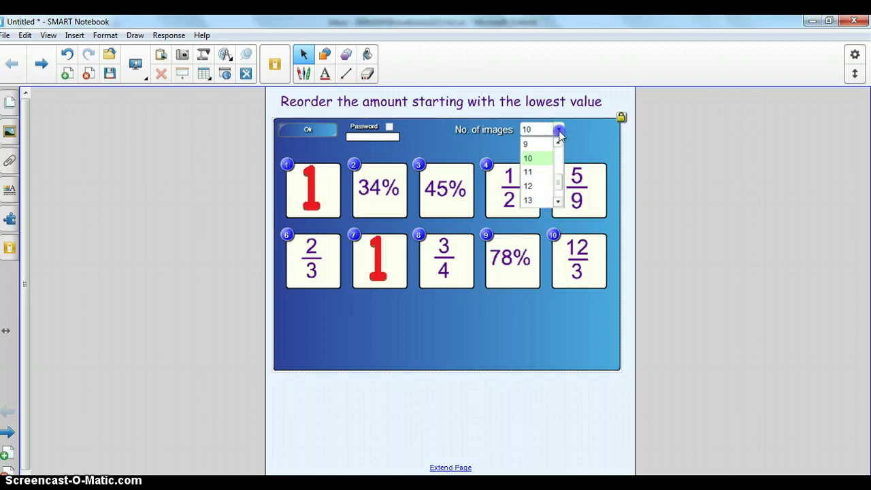
pyautogui.click(559, 131)
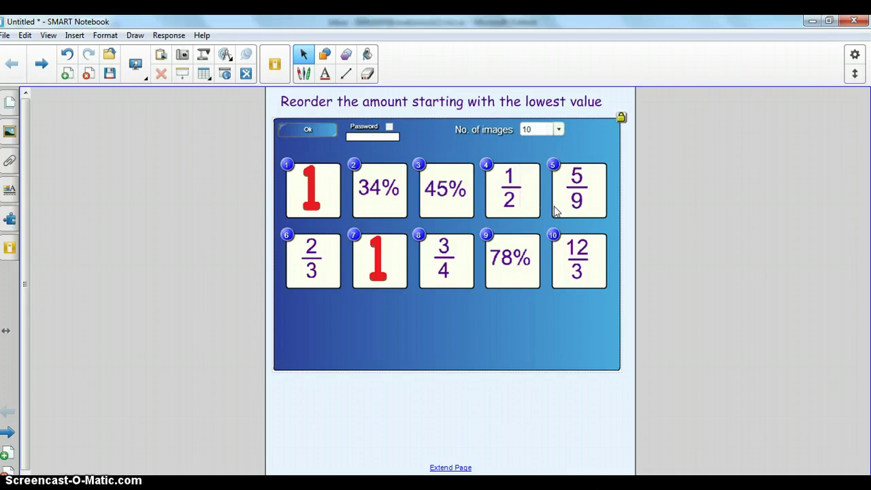
# - Move the red 1 card earlier, check and reset the order, then show the solved order
pyautogui.click(306, 129)
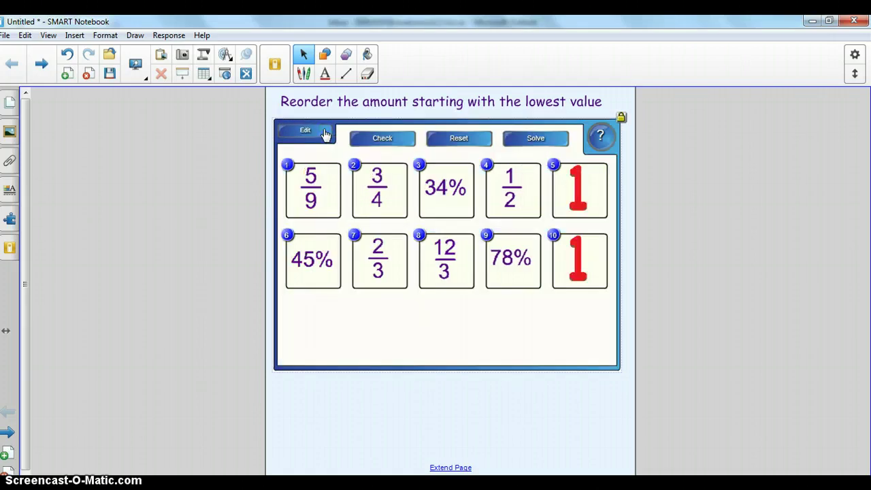
pyautogui.moveTo(584, 202); pyautogui.dragTo(378, 197)
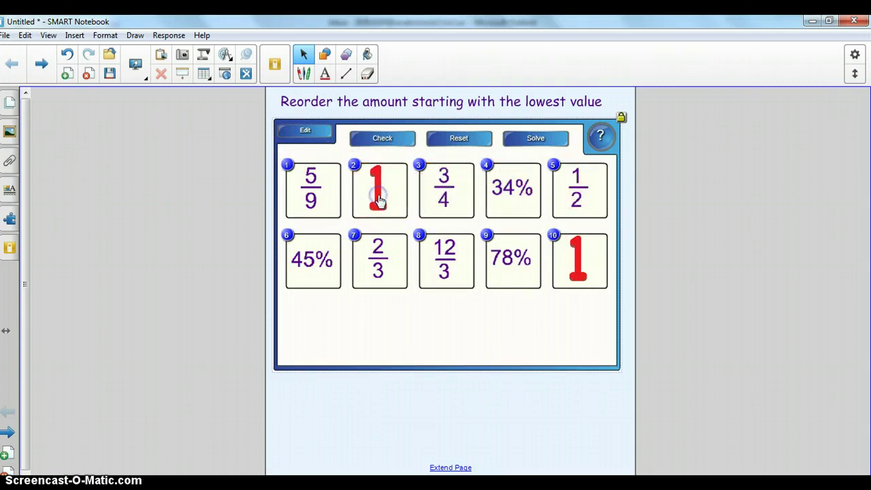
pyautogui.click(382, 140)
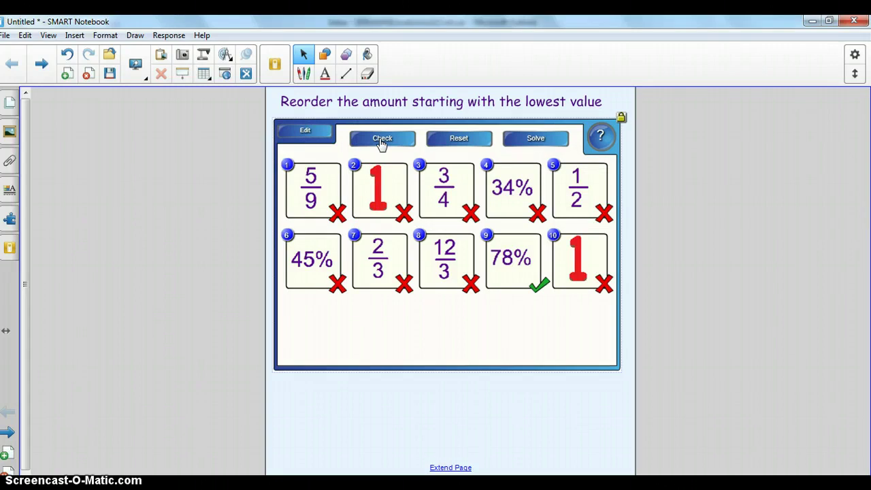
pyautogui.click(465, 141)
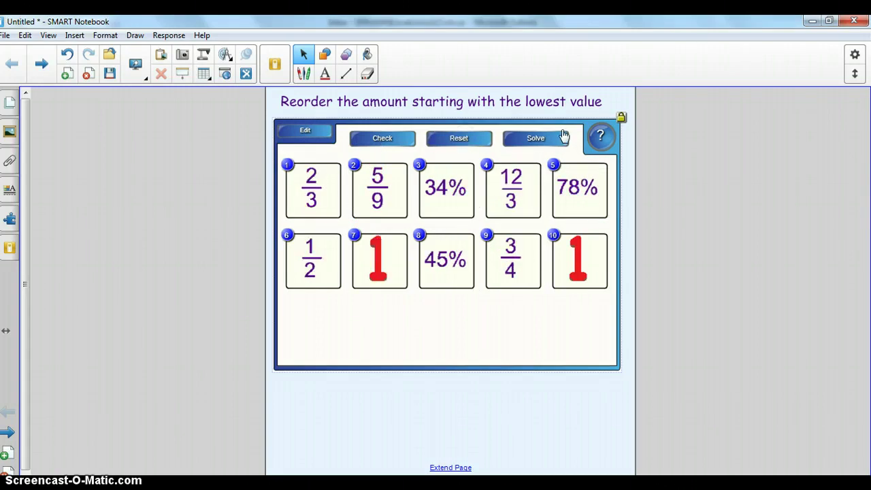
pyautogui.click(540, 139)
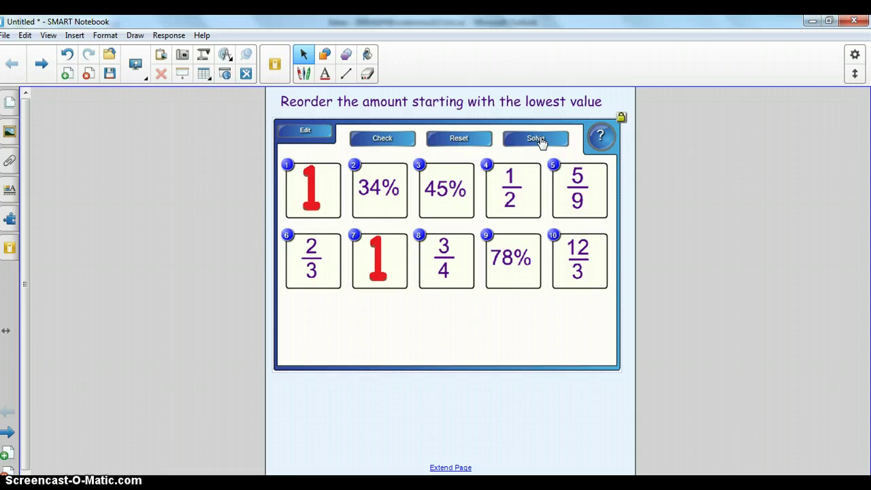
# - Reshuffle the value cards to start with 3/4 and list the Gallery's Examples > Activities files
pyautogui.click(291, 134)
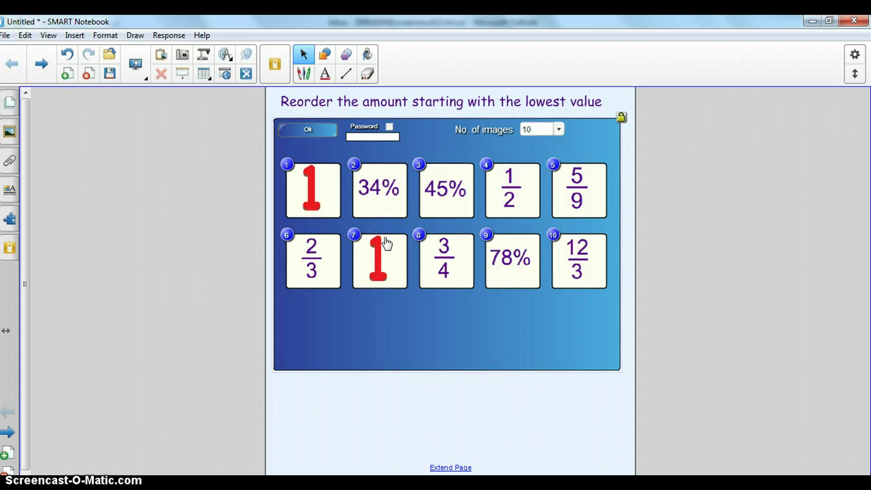
pyautogui.click(298, 128)
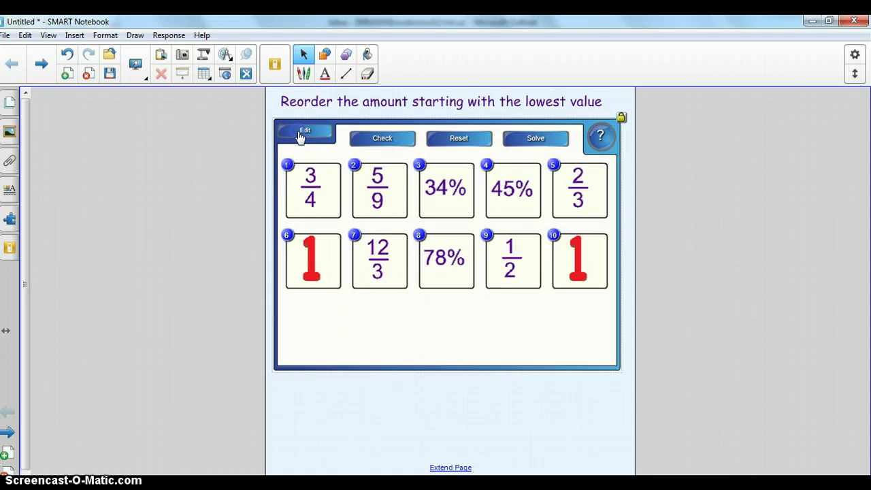
pyautogui.click(9, 136)
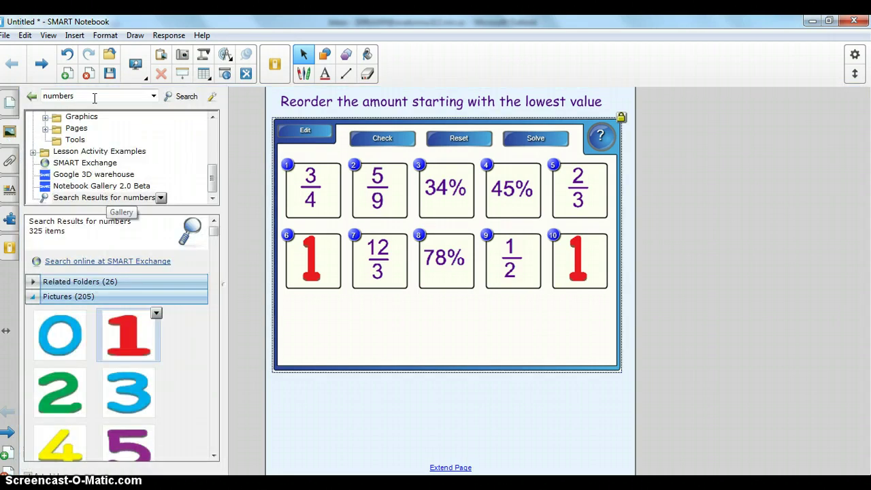
pyautogui.moveTo(212, 175); pyautogui.dragTo(210, 135)
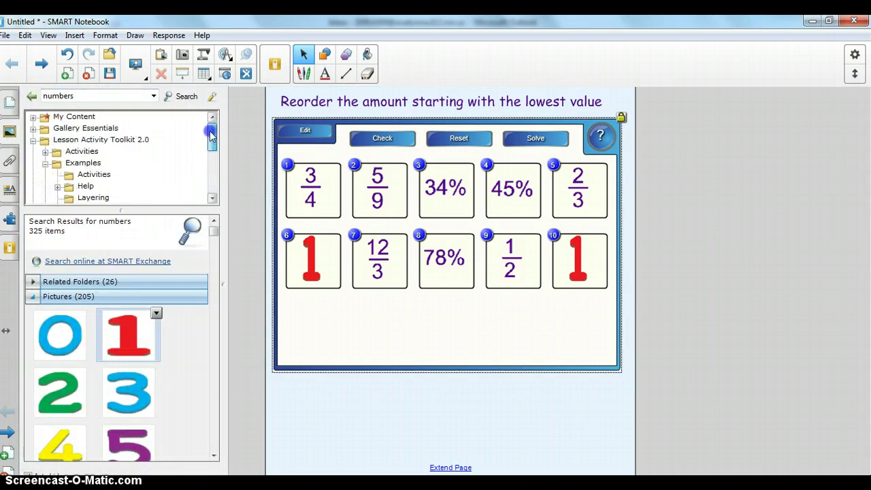
pyautogui.click(100, 179)
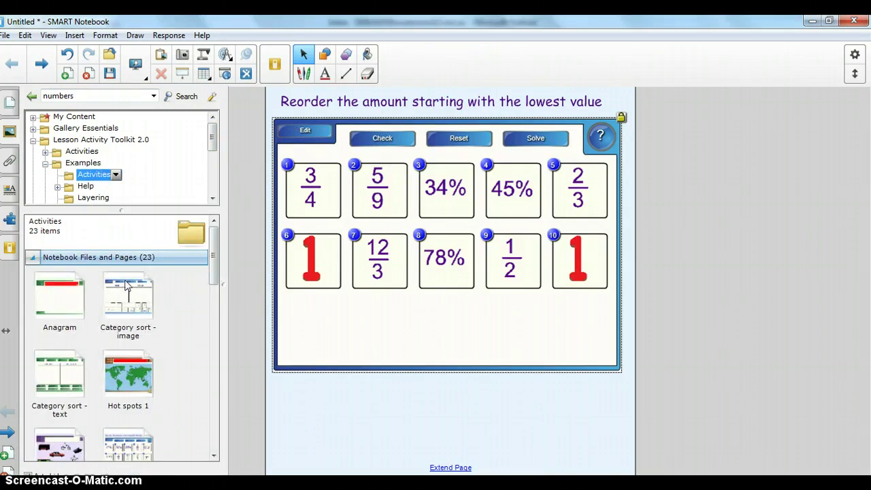
# - Add the Hot spots vehicles example (bus, car, truck, motorbike, boat, plane) to a new page
pyautogui.click(7, 433)
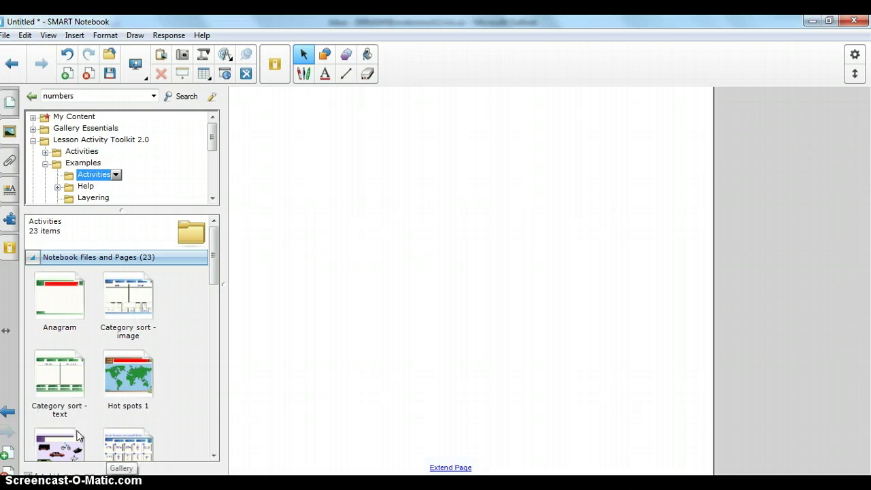
pyautogui.click(68, 450)
pyautogui.moveTo(68, 452); pyautogui.dragTo(431, 302)
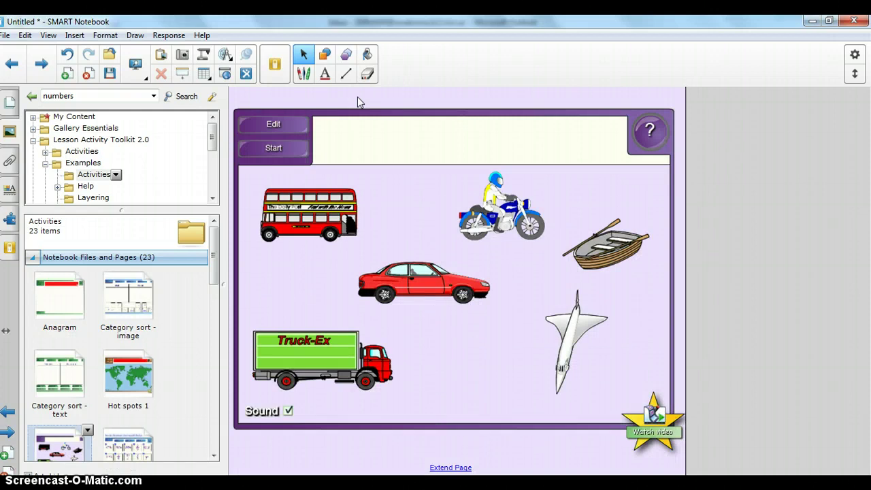
pyautogui.click(273, 124)
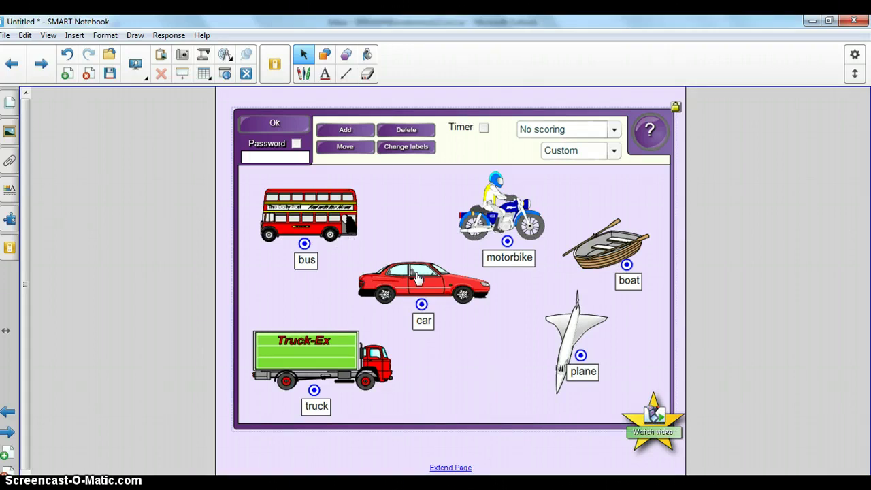
pyautogui.click(390, 204)
pyautogui.click(264, 128)
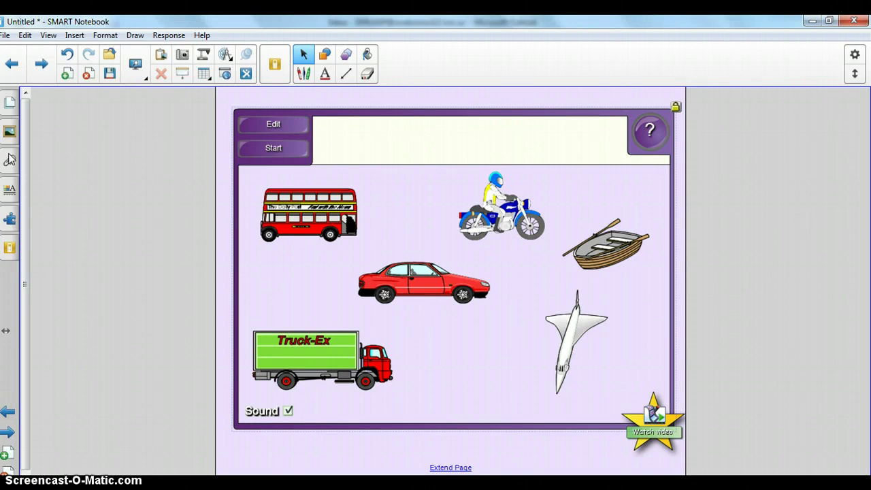
# - List the six Image arrange templates under Lesson Activity Toolkit > Activities, then return to the fraction-ordering page
pyautogui.click(10, 132)
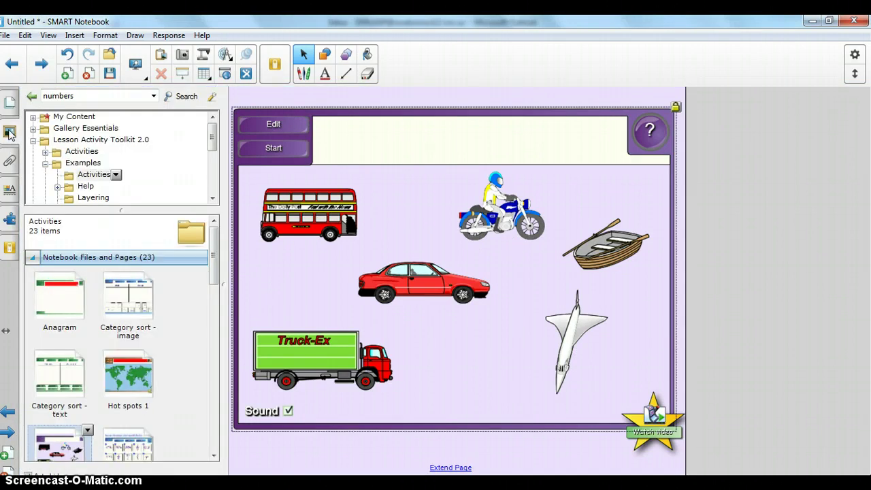
pyautogui.click(213, 139)
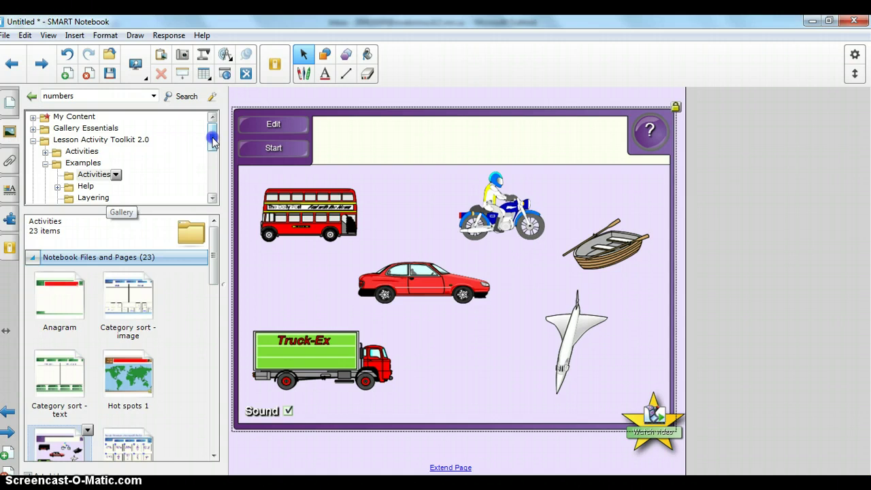
pyautogui.moveTo(212, 140); pyautogui.dragTo(212, 146)
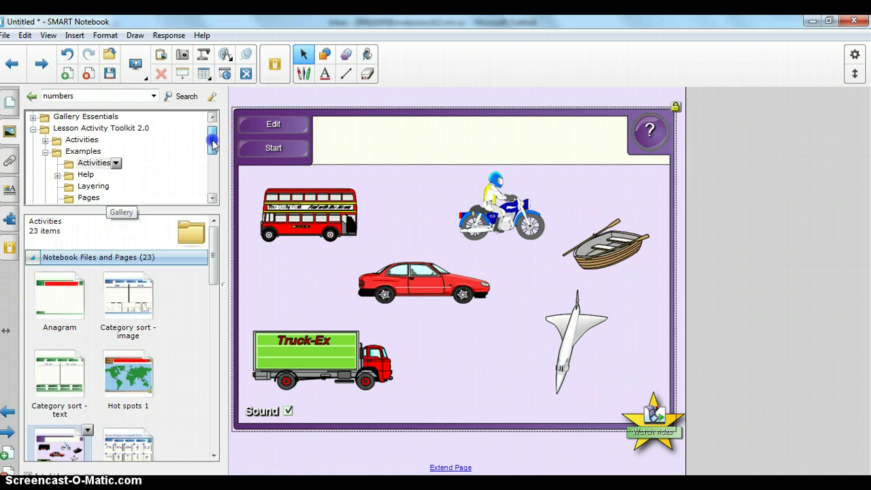
pyautogui.click(44, 153)
pyautogui.click(44, 140)
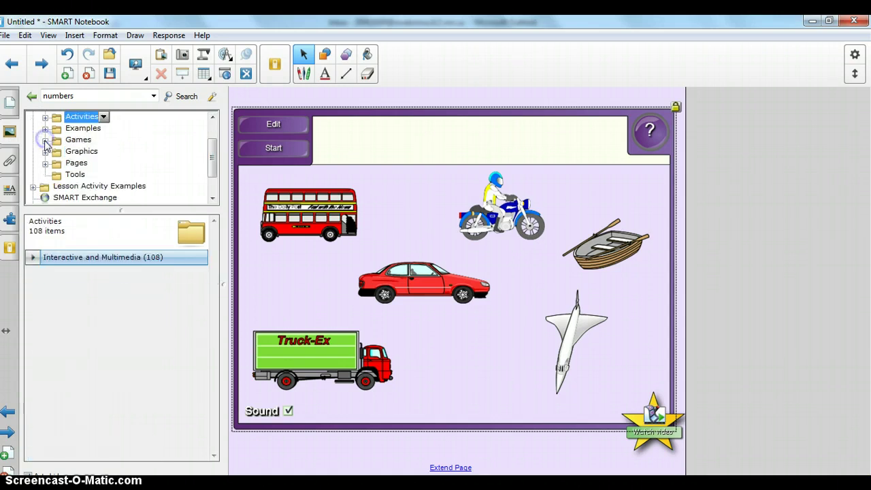
pyautogui.click(45, 117)
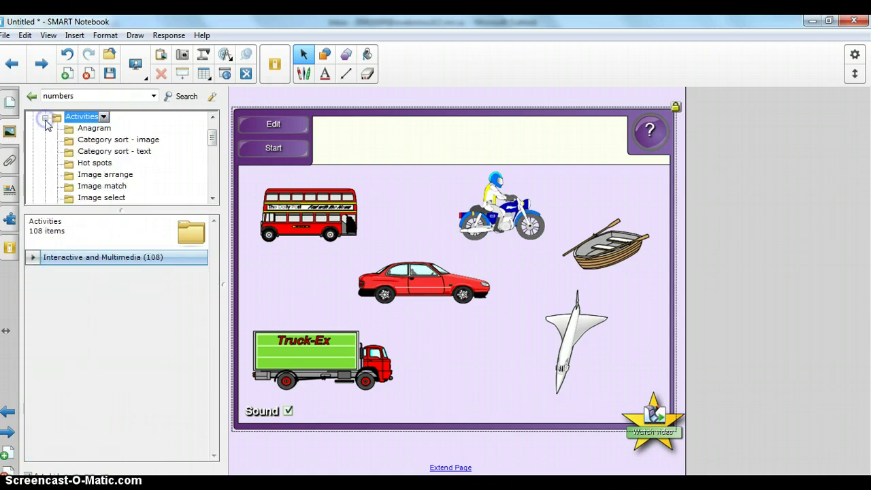
pyautogui.click(93, 164)
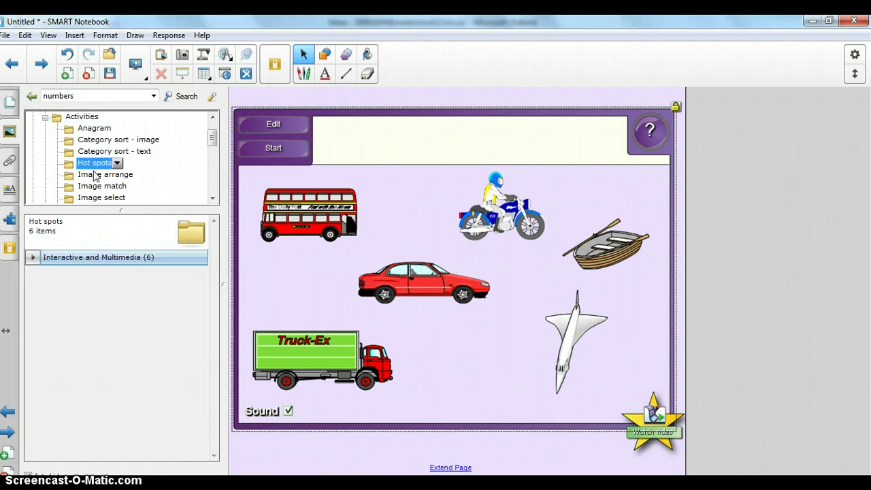
pyautogui.click(112, 176)
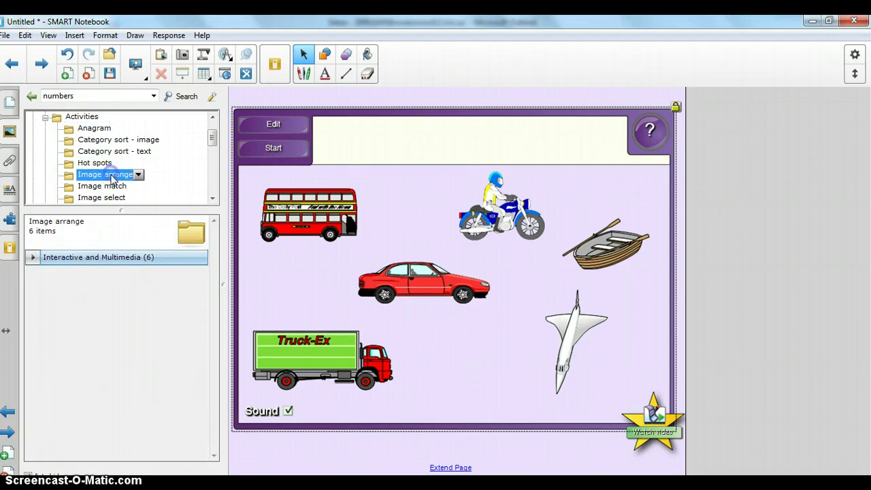
pyautogui.click(33, 257)
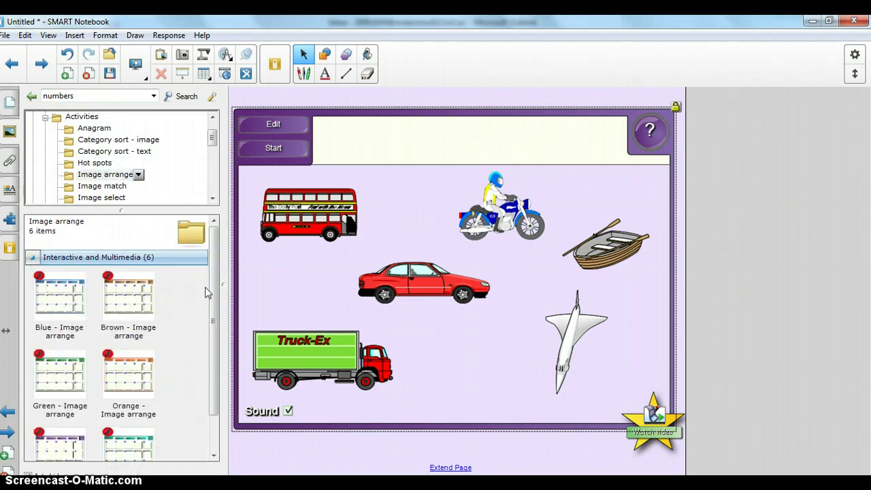
pyautogui.moveTo(212, 292); pyautogui.dragTo(211, 330)
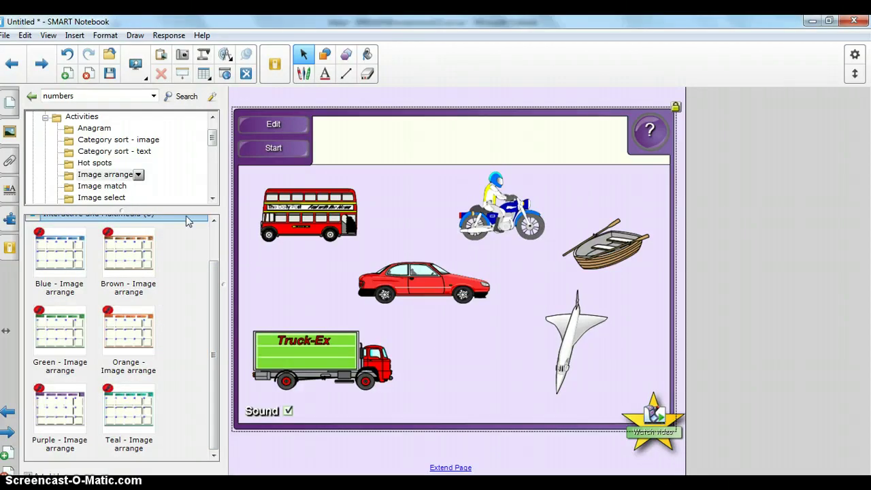
pyautogui.moveTo(214, 140); pyautogui.dragTo(217, 176)
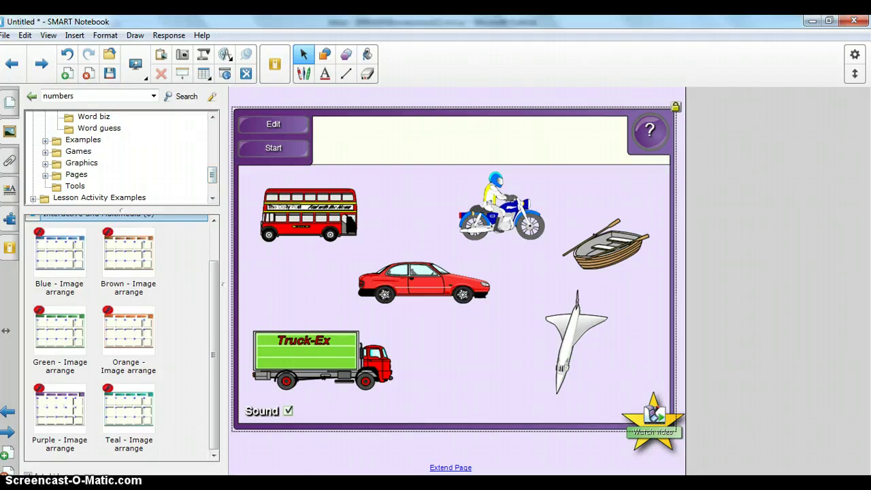
pyautogui.click(7, 413)
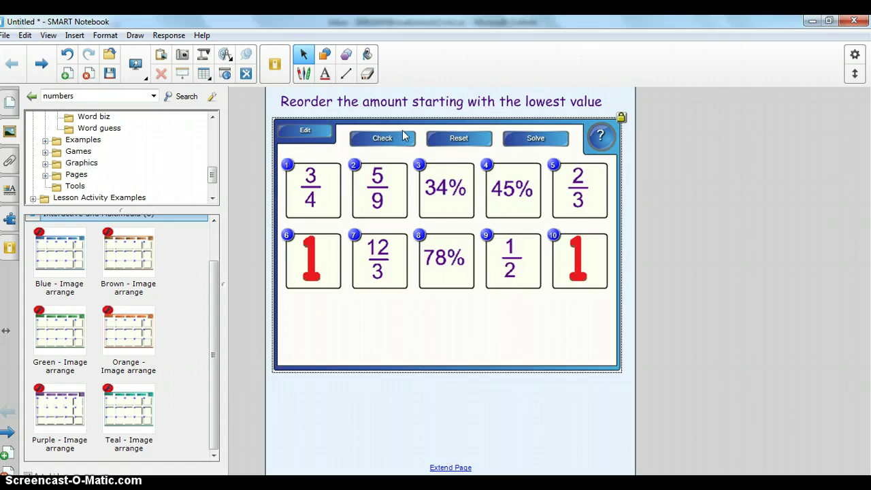